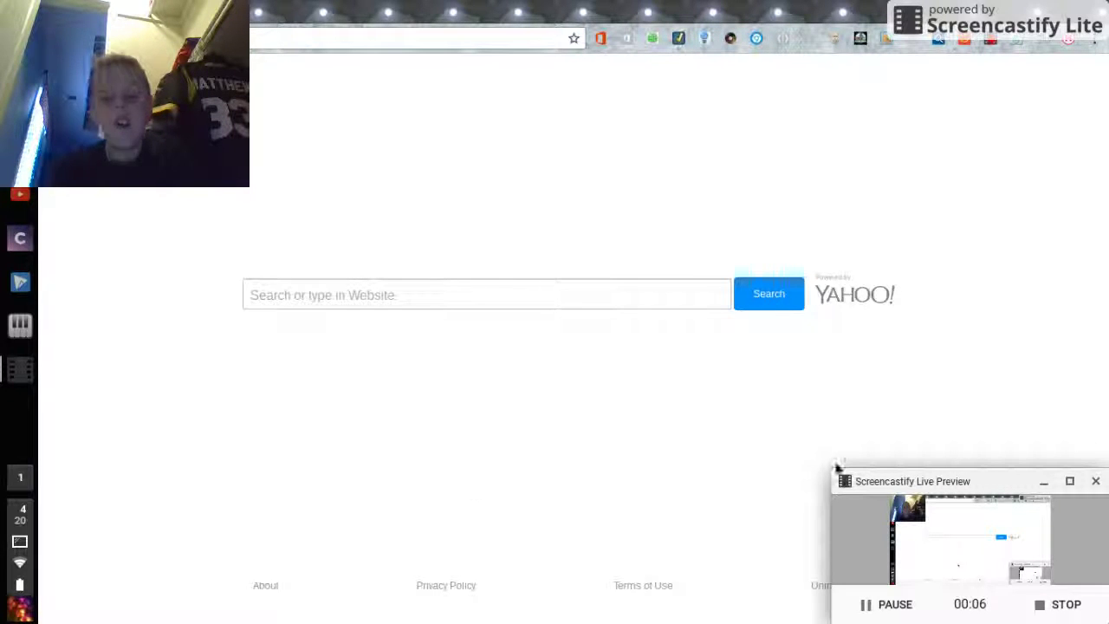
# - Close the Screencastify Live Preview window covering the Yahoo search page
pyautogui.click(1095, 481)
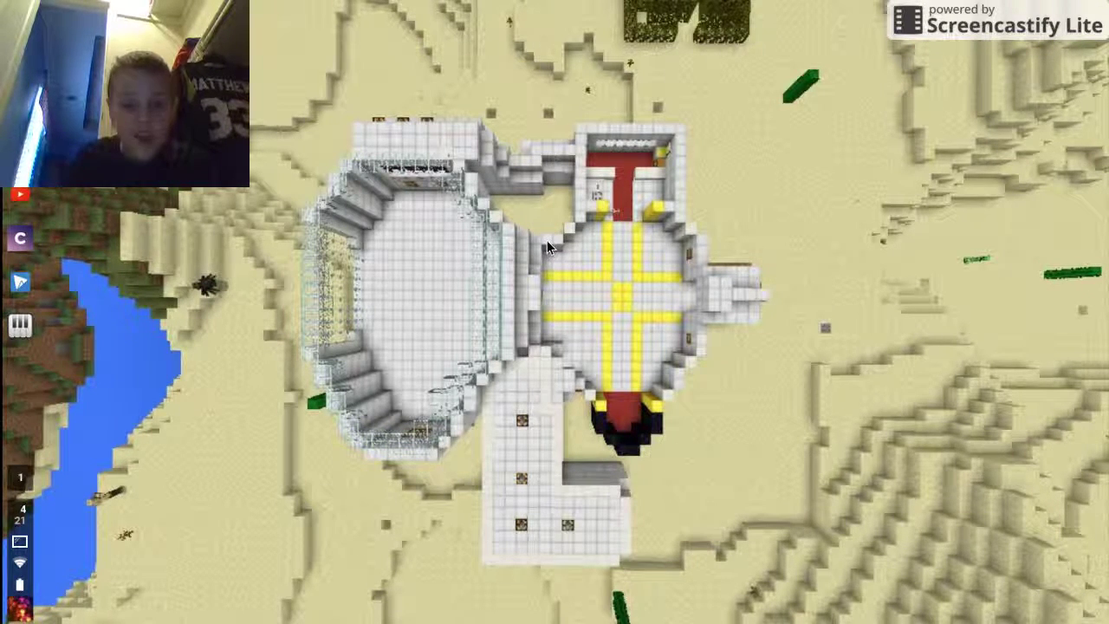
# - Open Settings from the status tray and launch the wallpaper picker from Appearance
pyautogui.click(22, 528)
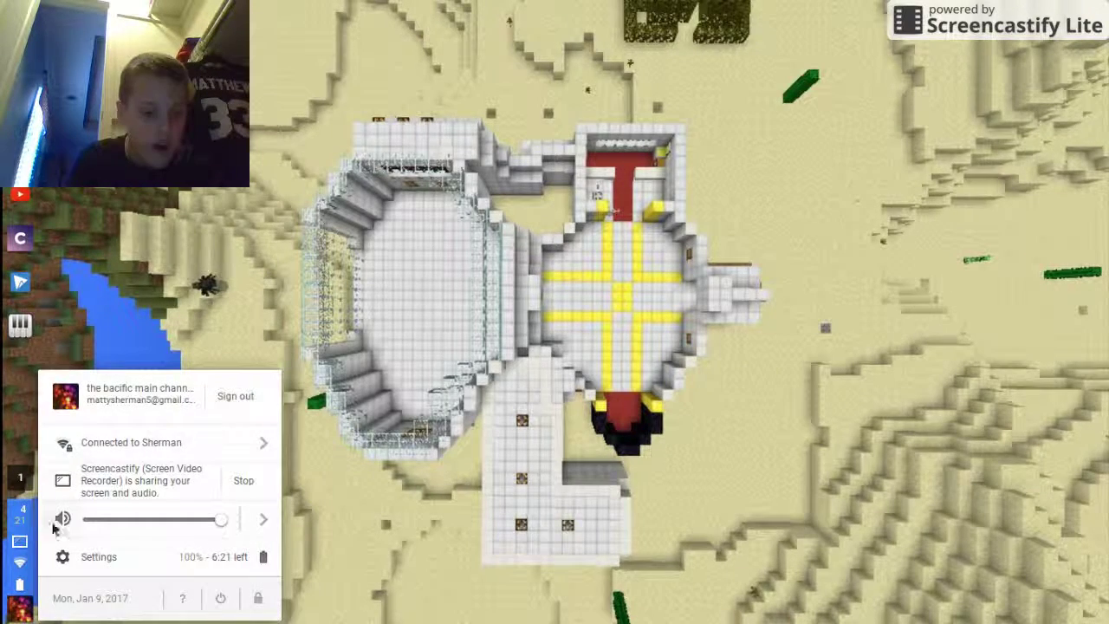
pyautogui.click(128, 557)
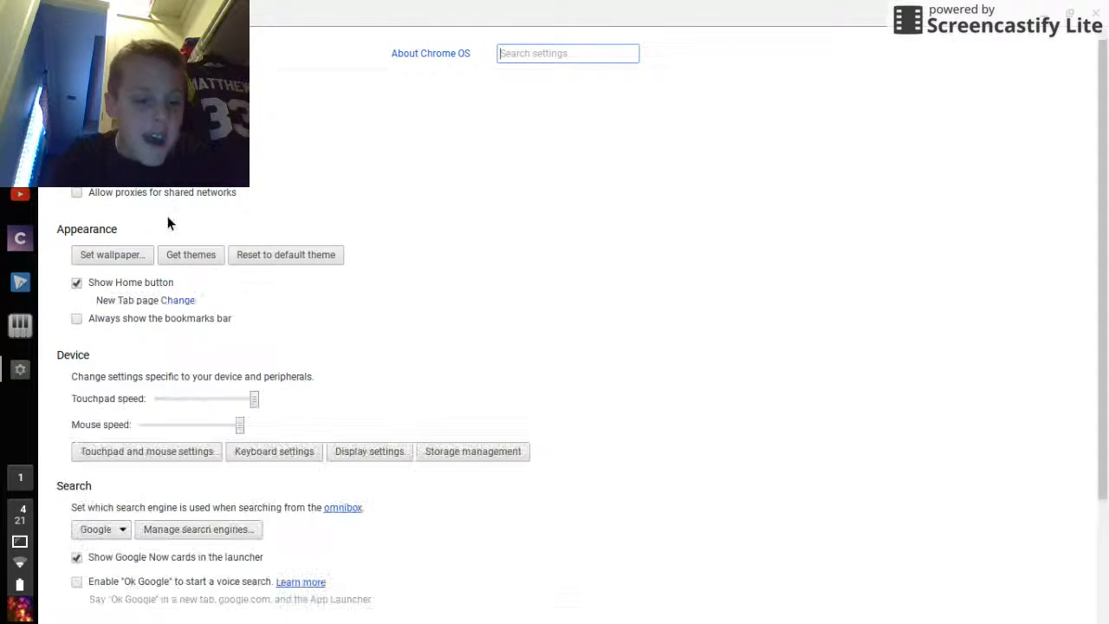
pyautogui.click(113, 258)
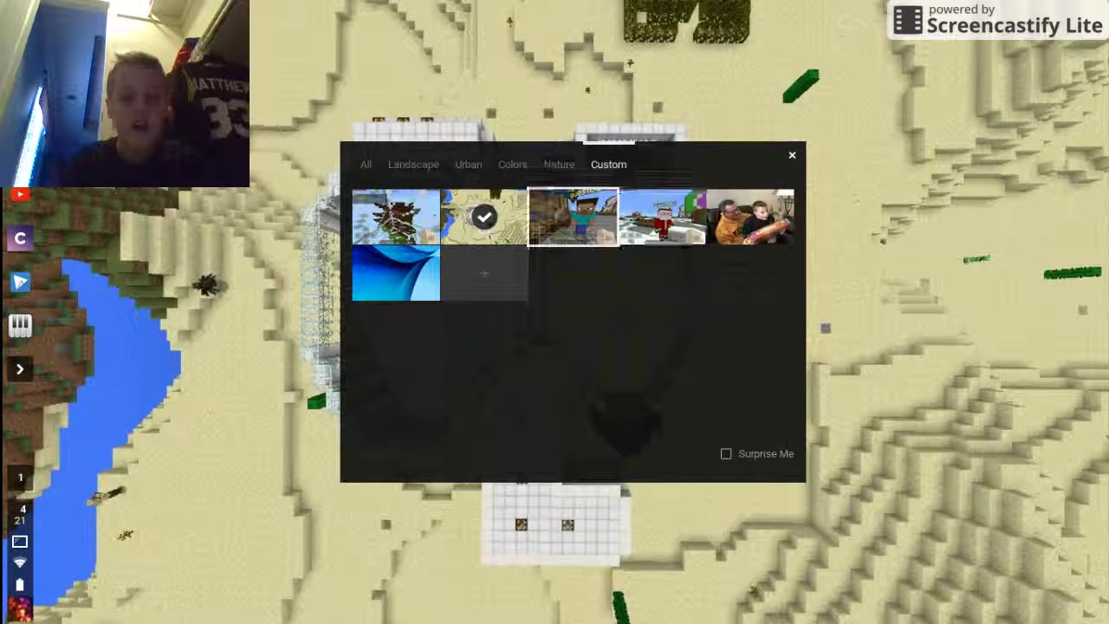
# - Browse the Nature, Colors, Urban, Landscape, All and Custom wallpaper categories
pyautogui.click(563, 168)
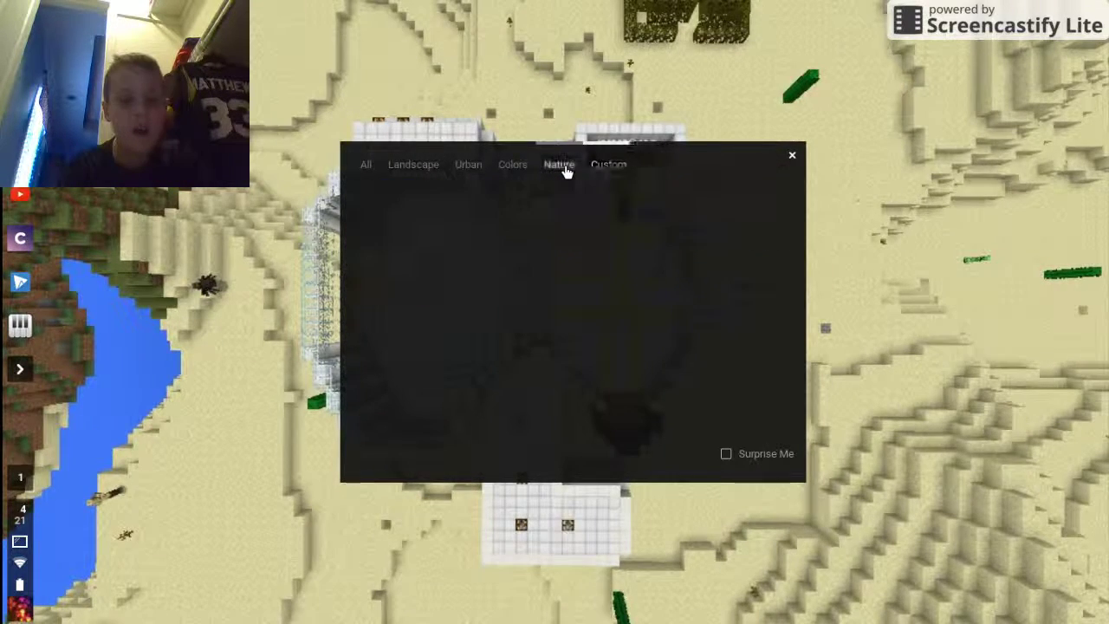
pyautogui.click(503, 167)
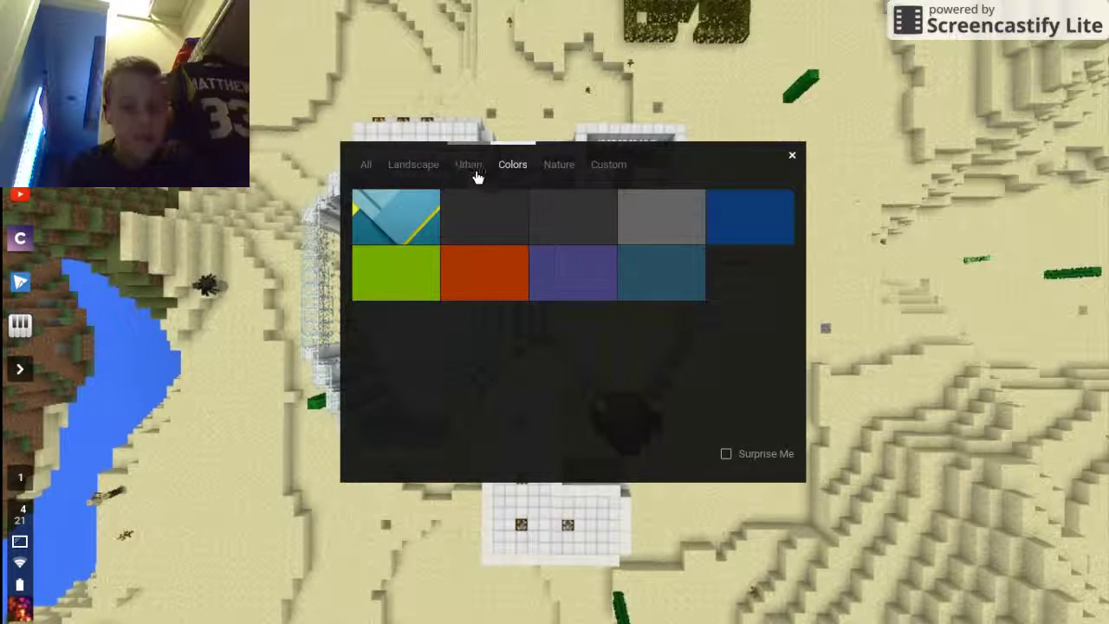
pyautogui.click(474, 173)
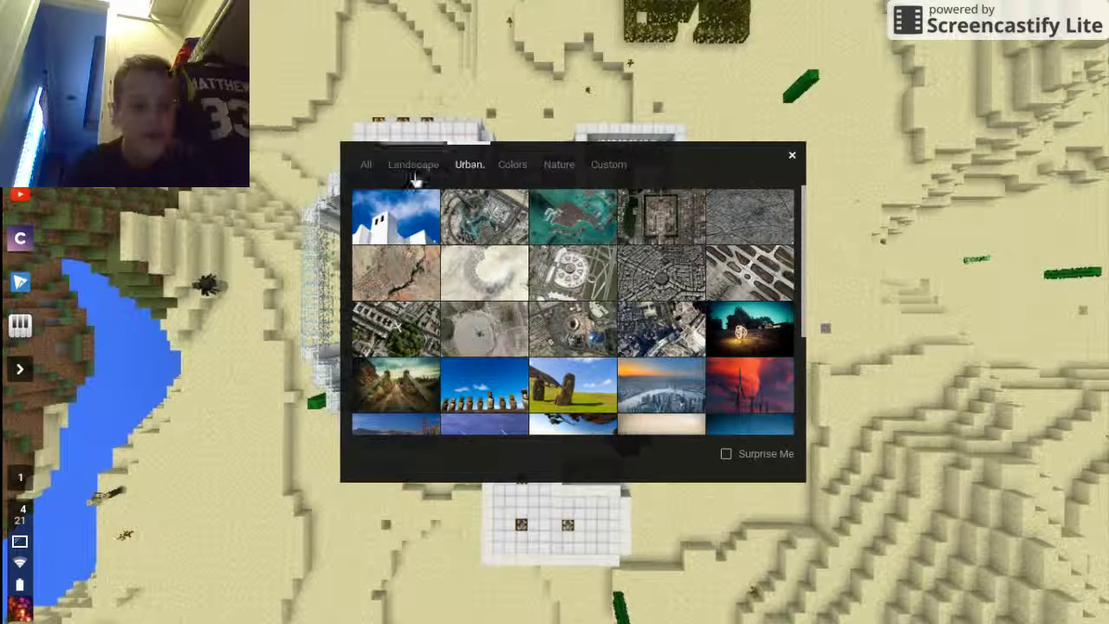
pyautogui.click(417, 174)
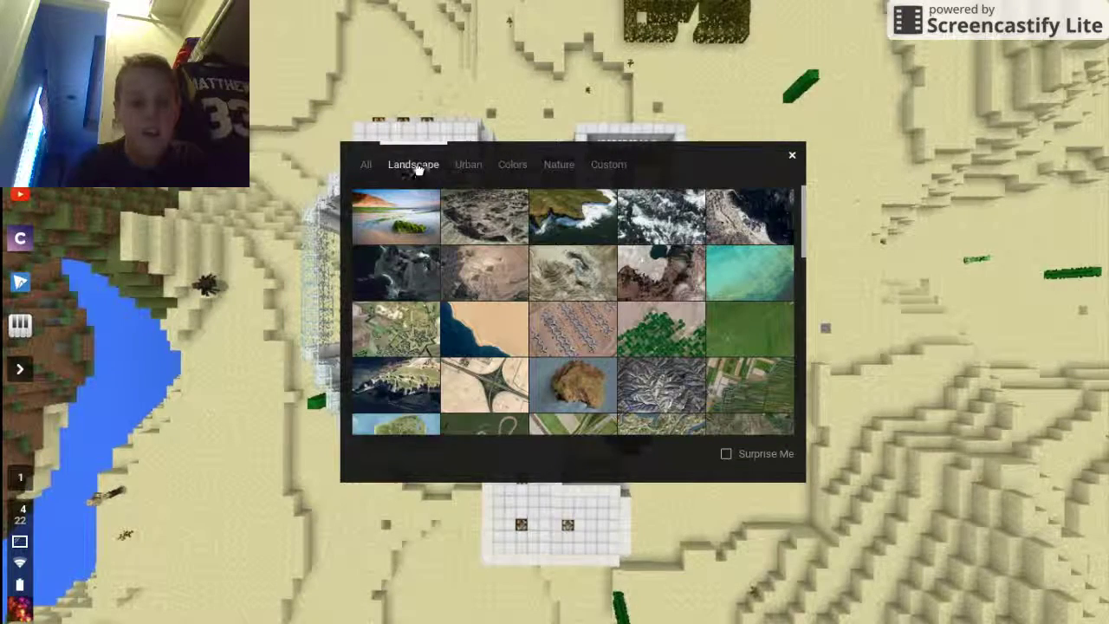
pyautogui.click(367, 165)
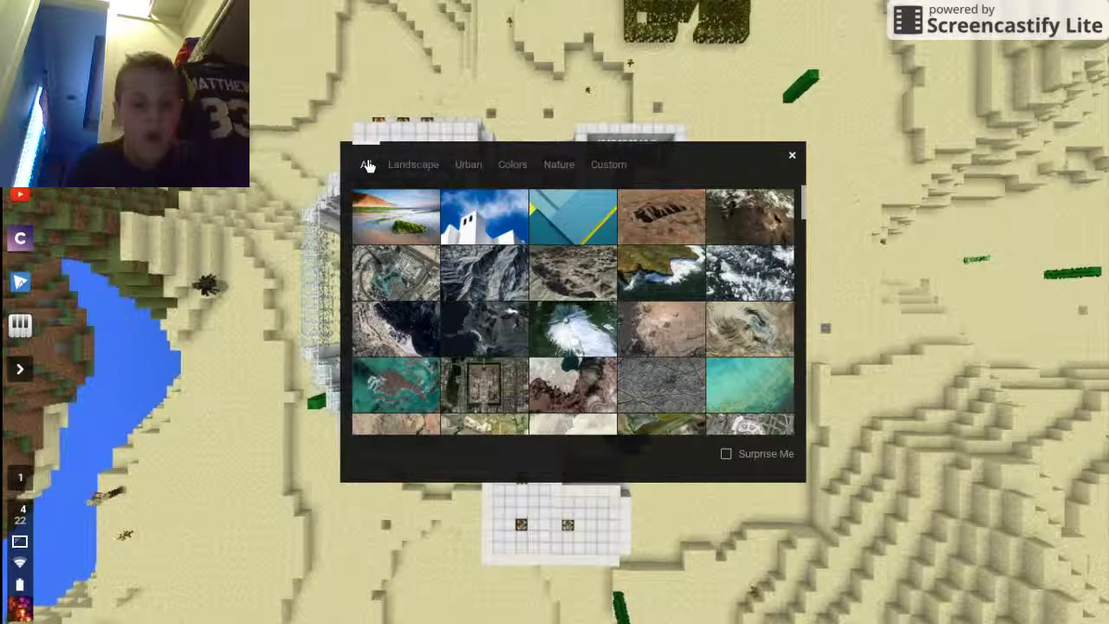
pyautogui.click(612, 168)
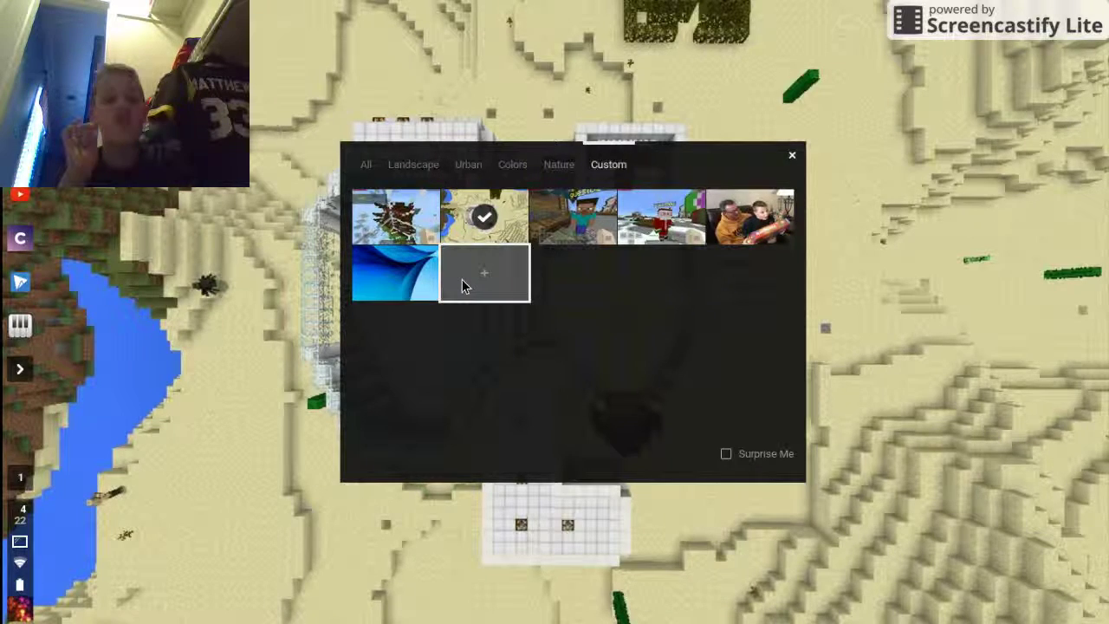
# - Start adding a custom wallpaper, then cancel the file chooser without picking an image
pyautogui.click(462, 286)
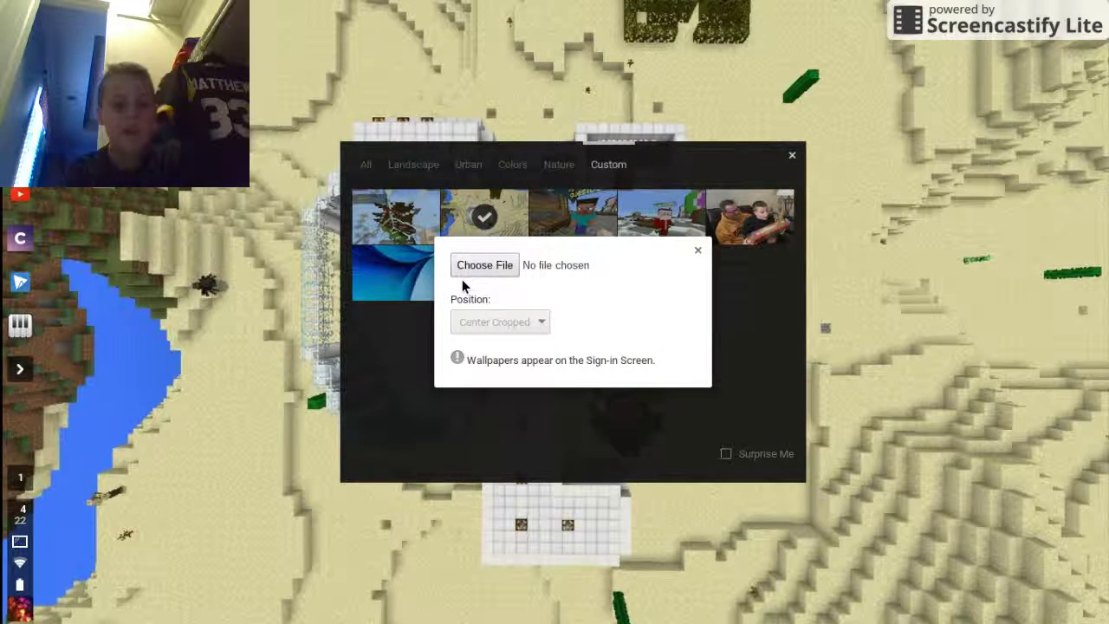
pyautogui.click(480, 268)
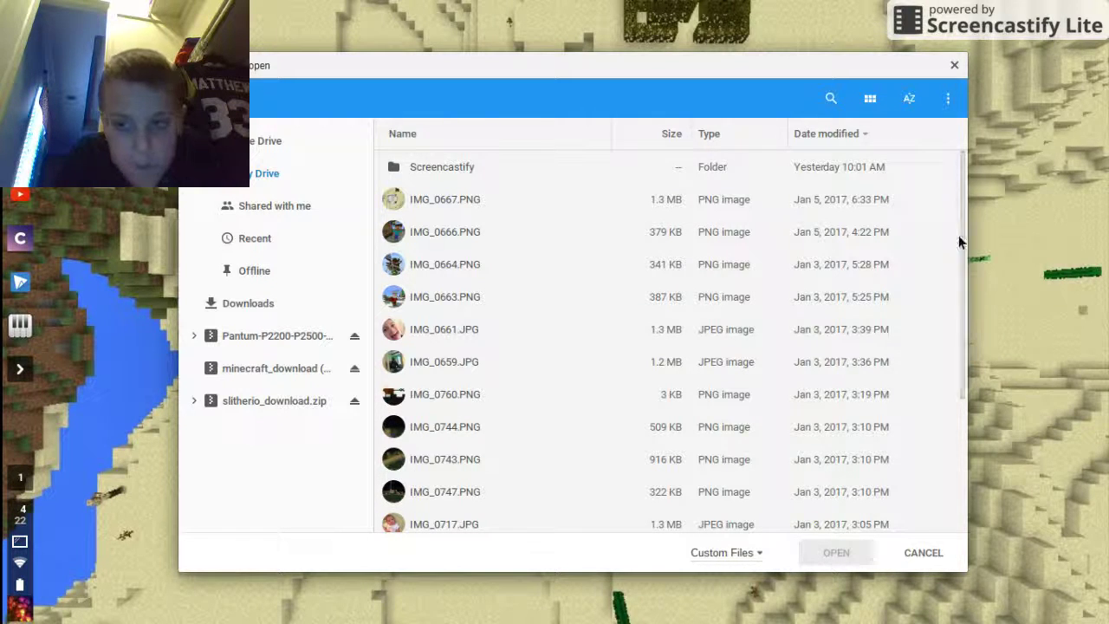
pyautogui.click(953, 67)
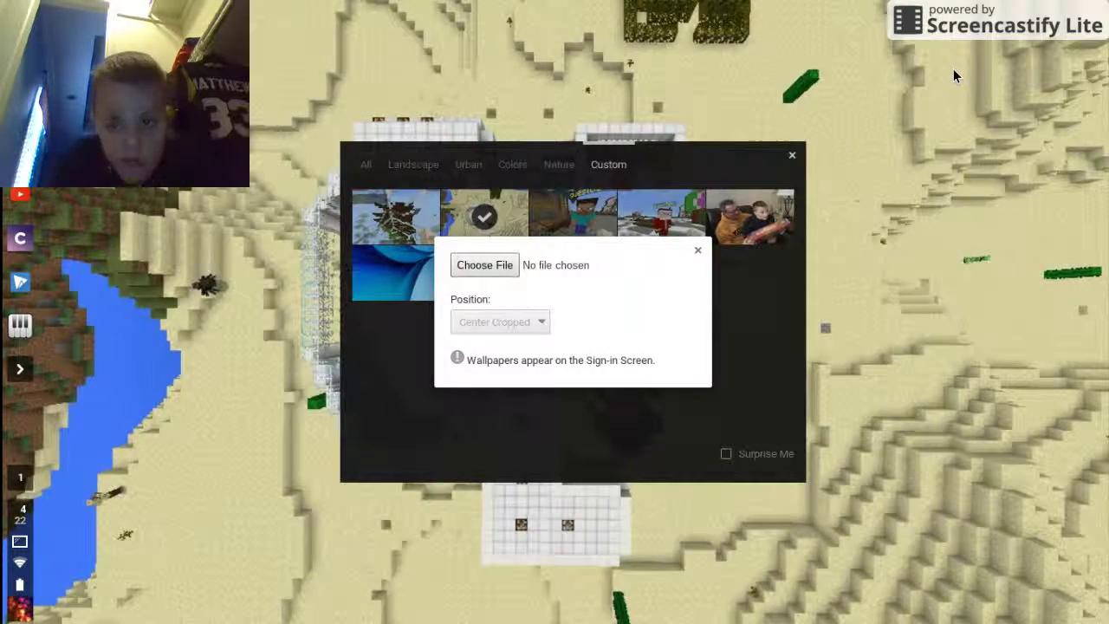
# - Dismiss the custom form and try the family photo, snowy Minecraft and Steve wallpapers
pyautogui.click(698, 250)
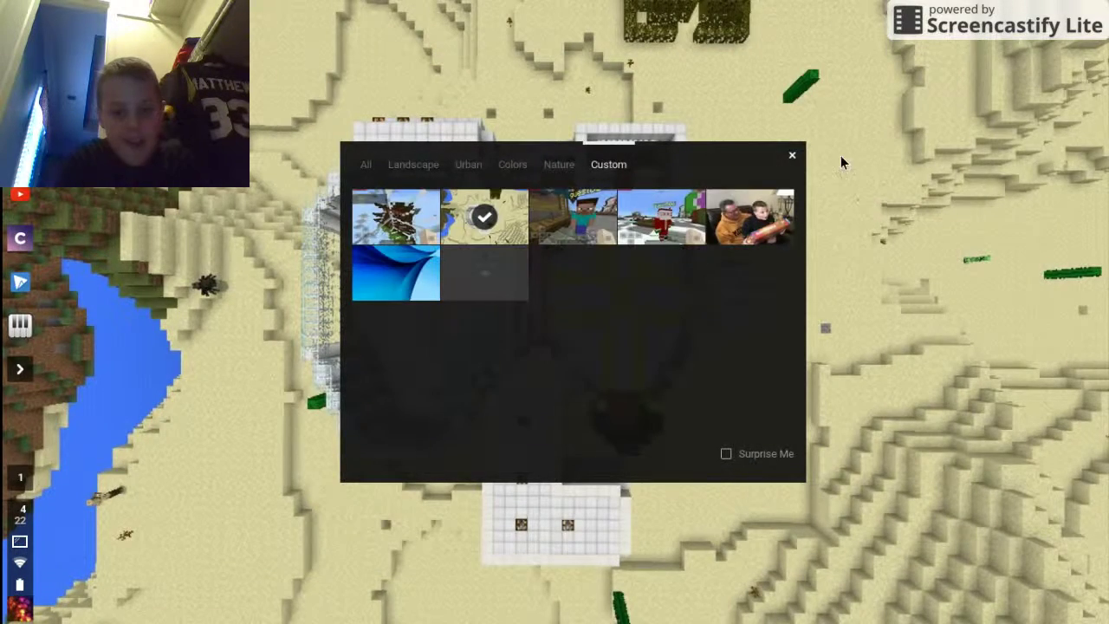
pyautogui.click(745, 217)
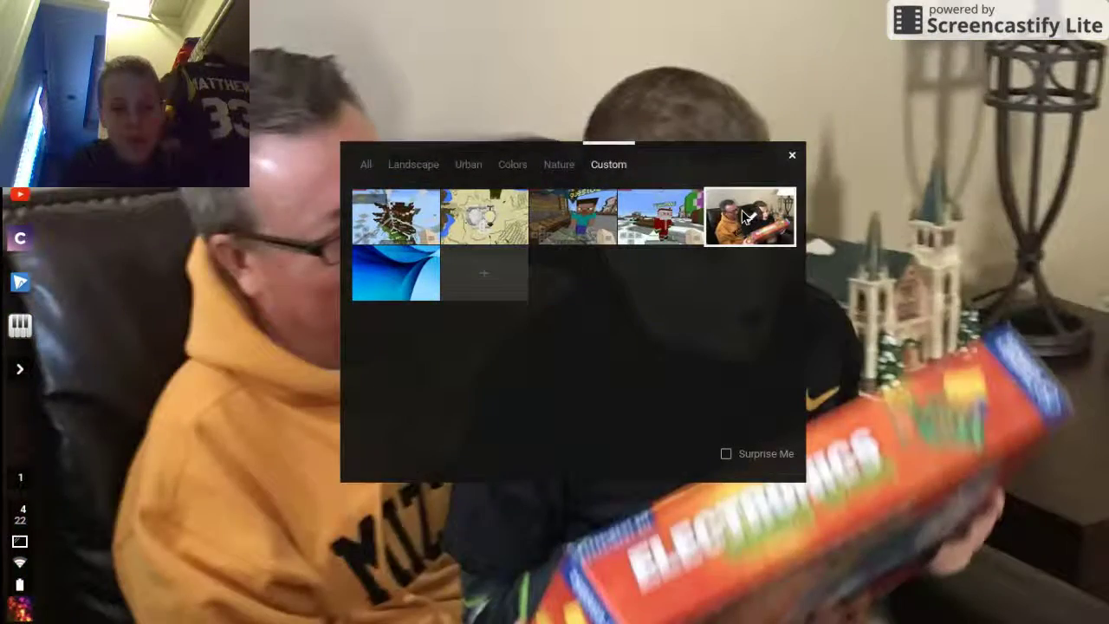
pyautogui.click(694, 217)
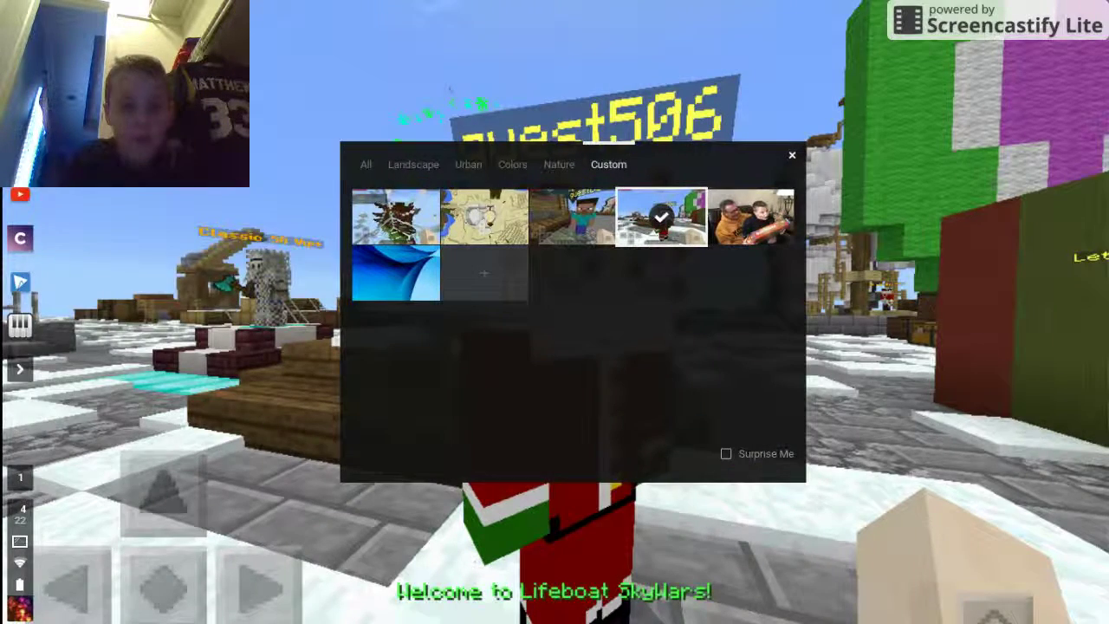
pyautogui.click(572, 217)
# - Restore the Minecraft desert wallpaper and close the wallpaper picker and Settings
pyautogui.click(484, 216)
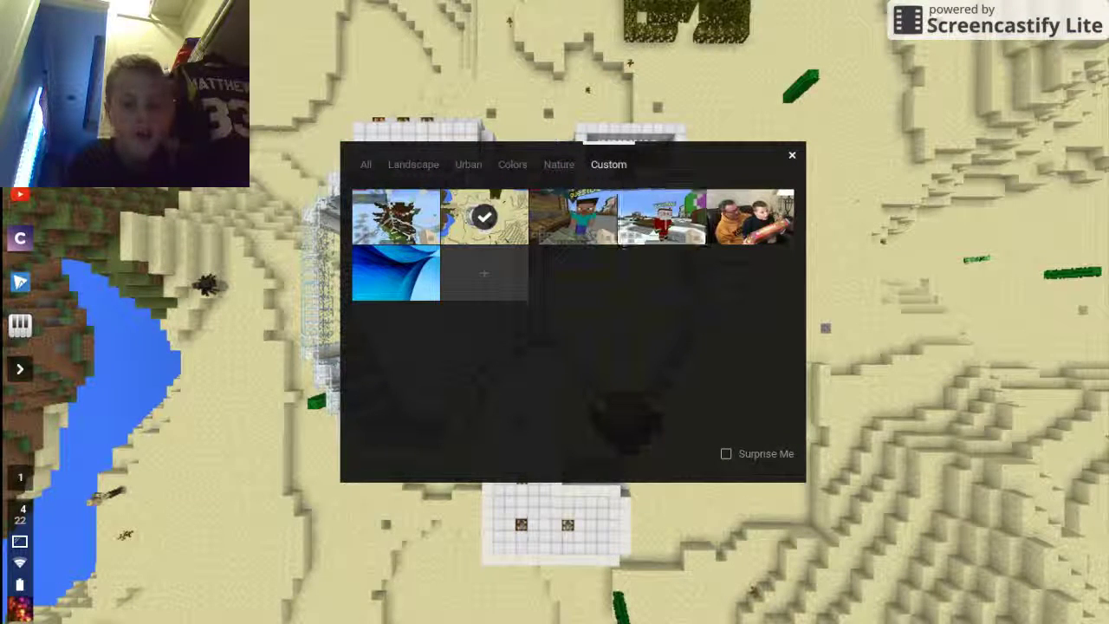
pyautogui.click(794, 155)
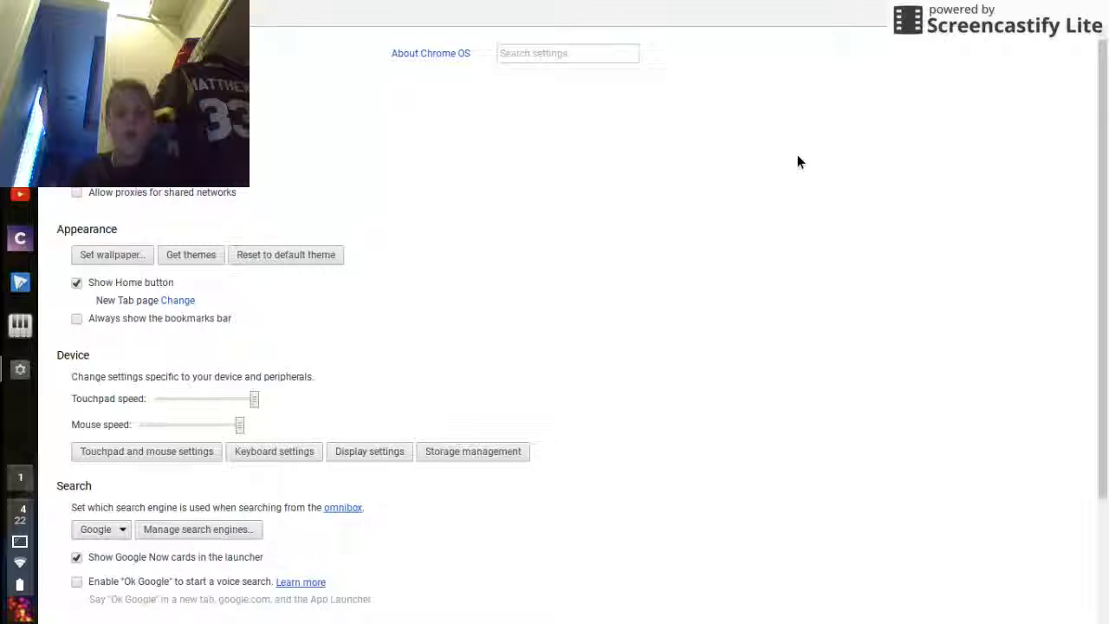
pyautogui.click(1093, 12)
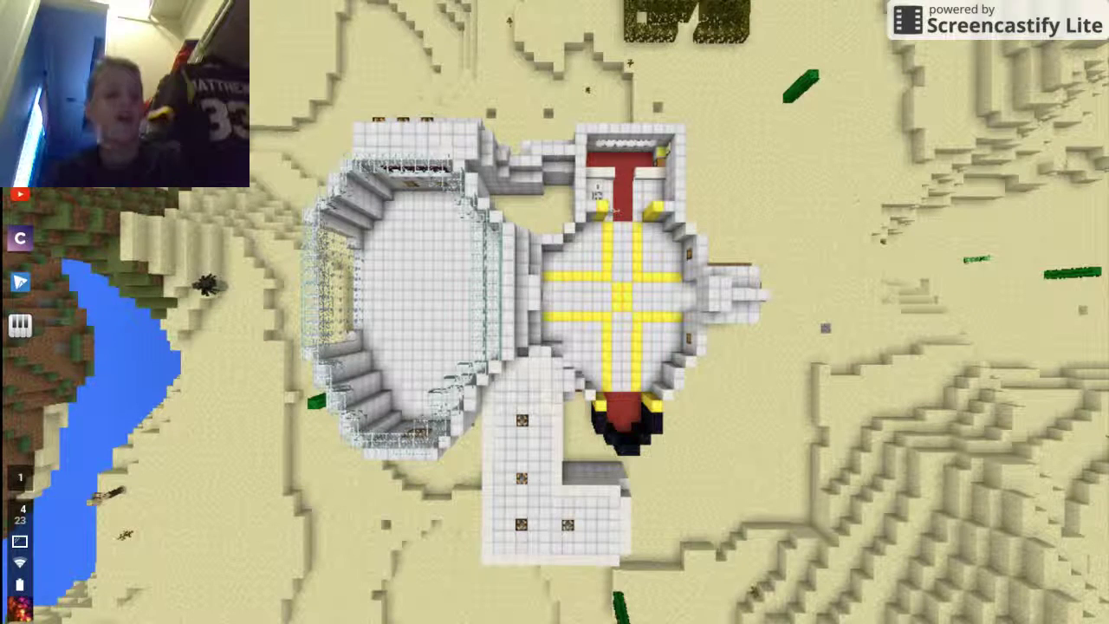
# - Open the app launcher with the Search key
pyautogui.press('super')
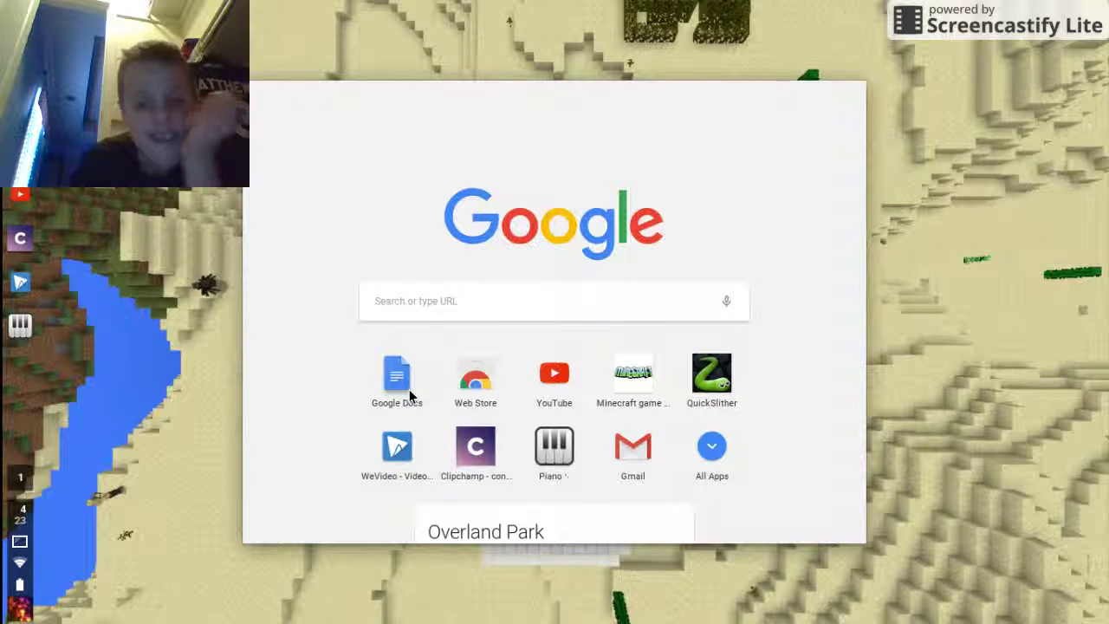
# - Expand All Apps and arrow through the app grid onto the second page
pyautogui.click(712, 448)
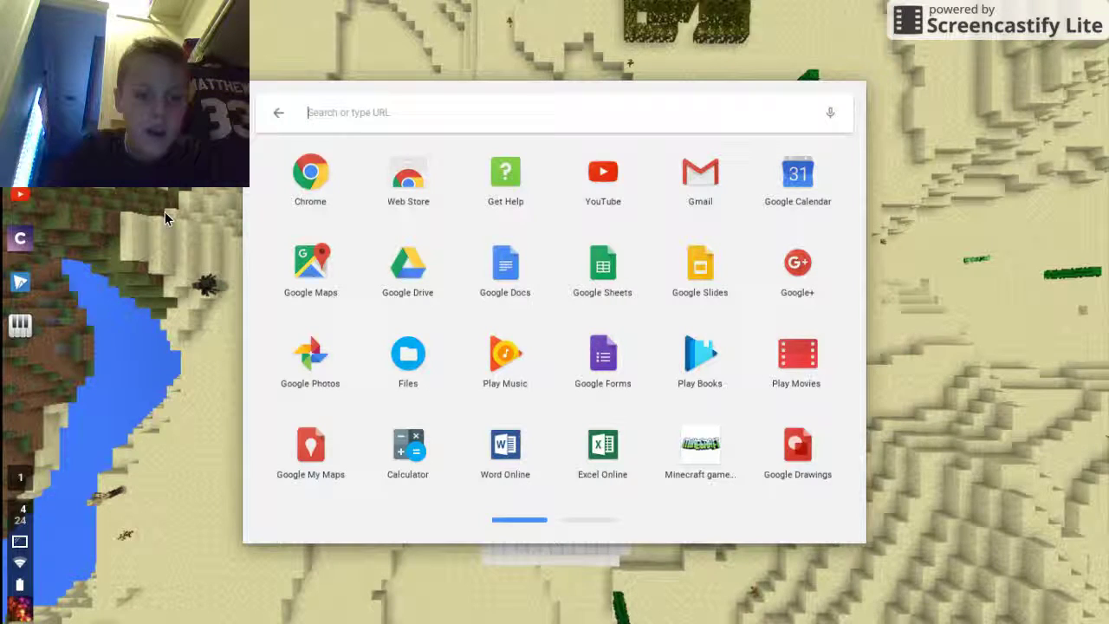
pyautogui.press('Down')
pyautogui.press('Right')
pyautogui.press('Down')
pyautogui.press('Down')
pyautogui.press('Down')
pyautogui.press('Right')
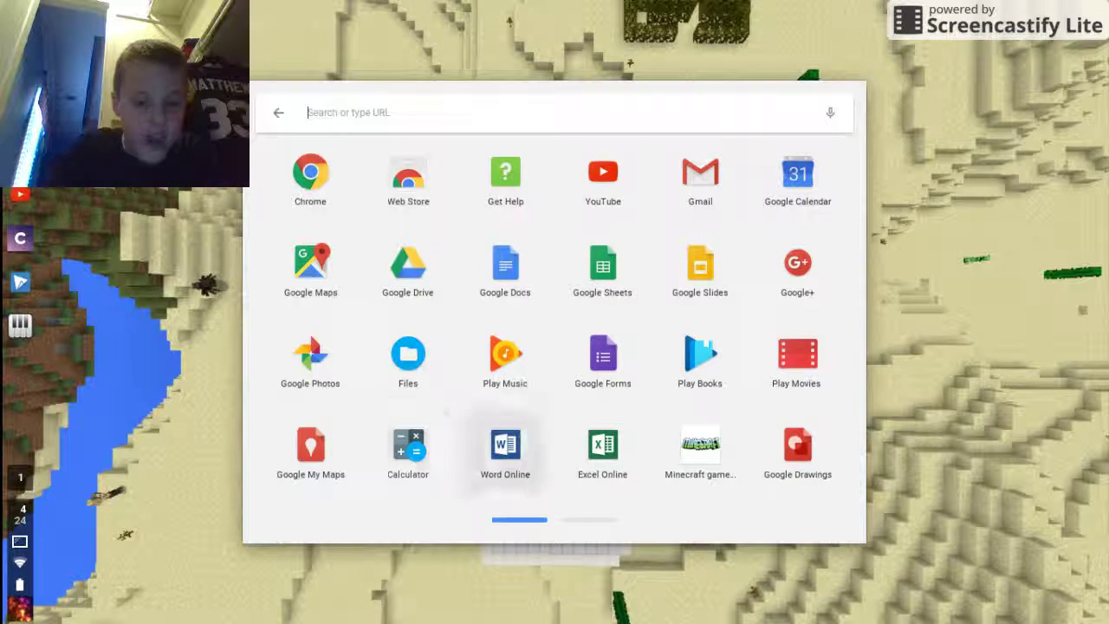
pyautogui.press('Right')
pyautogui.press('Right')
pyautogui.press('Right')
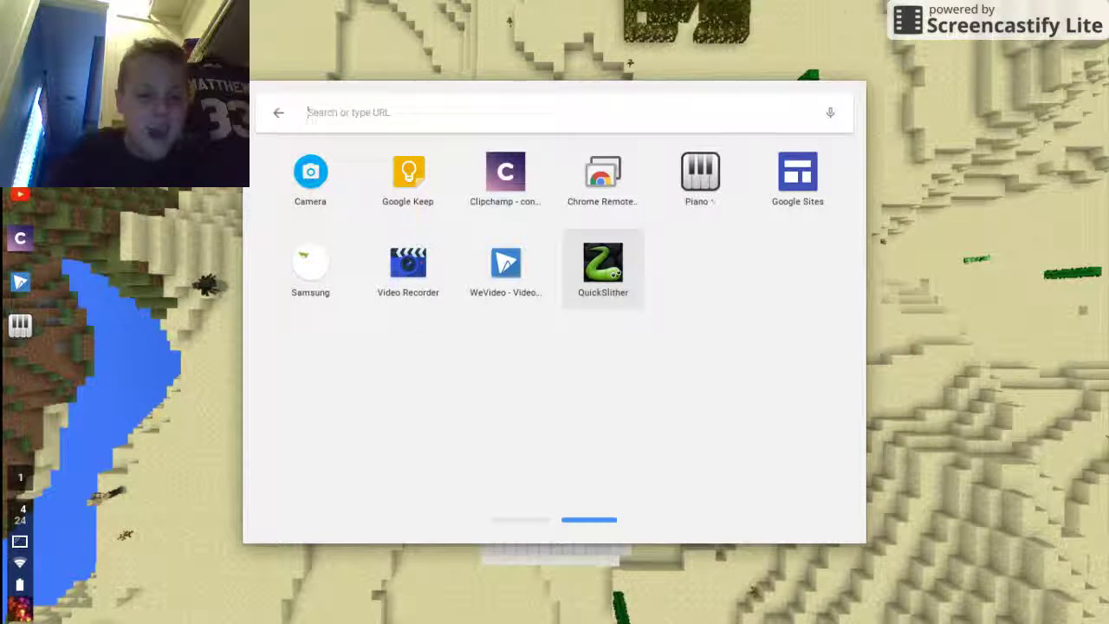
# - Step through the second-page apps to Google Keep and Clipchamp
pyautogui.press('Left')
pyautogui.press('Left')
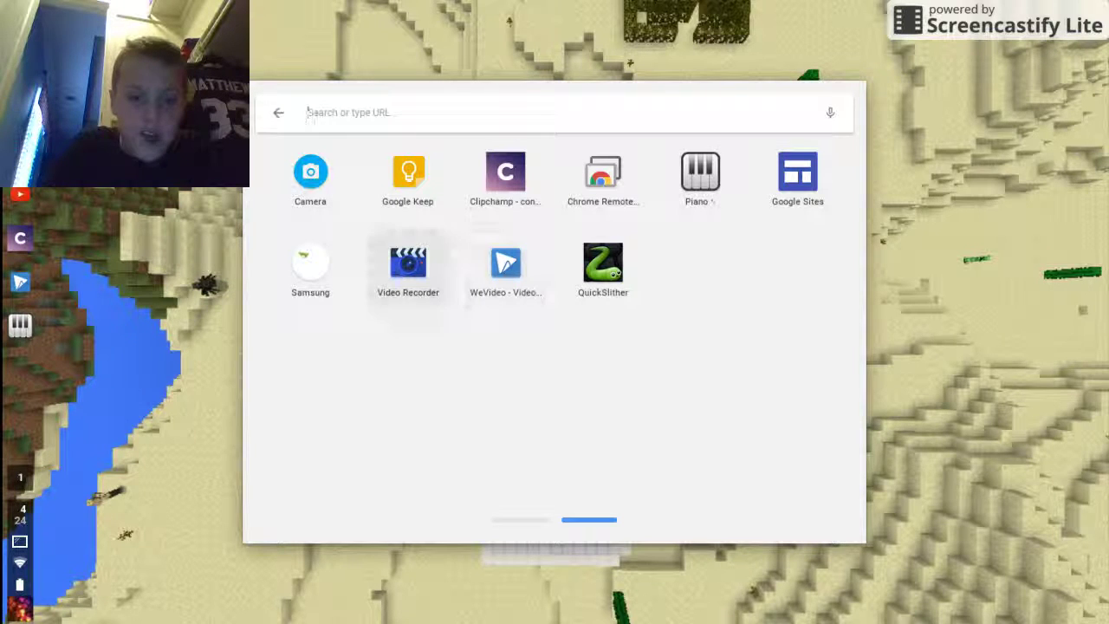
pyautogui.press('Left')
pyautogui.press('Up')
pyautogui.press('Right')
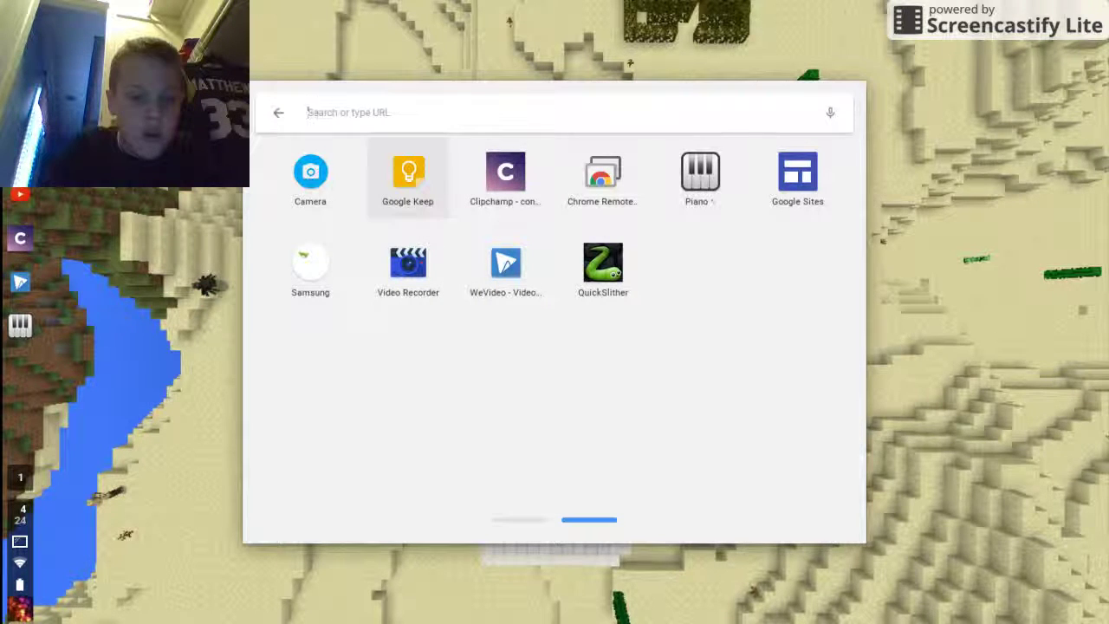
pyautogui.press('Right')
pyautogui.press('Right')
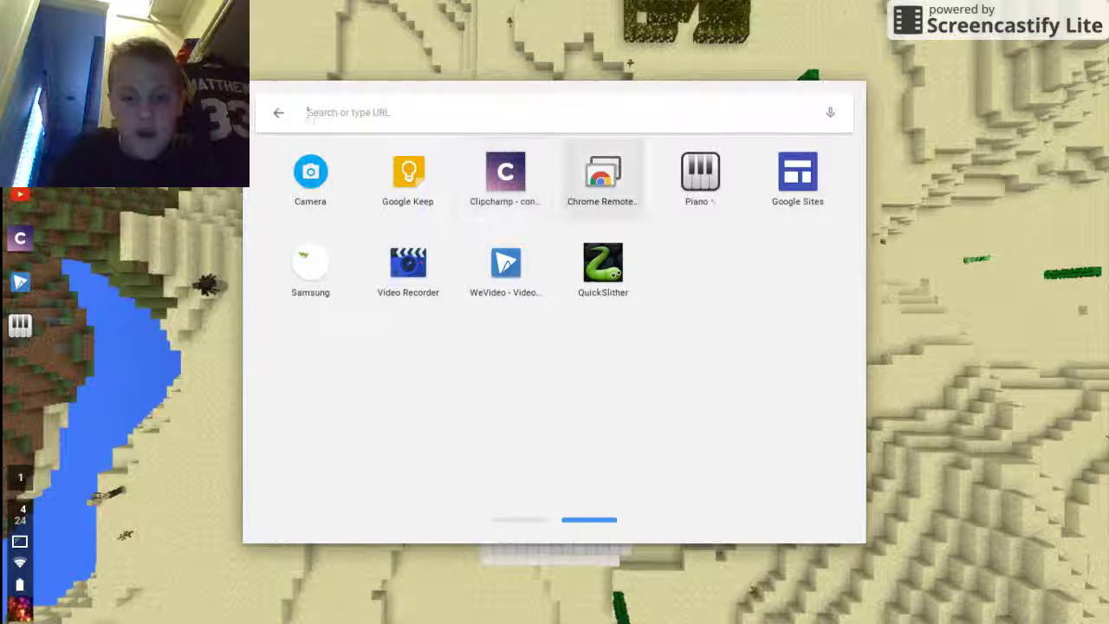
# - Launch Chrome Remote Desktop and grant its requested permissions via Continue and Allow
pyautogui.click(584, 185)
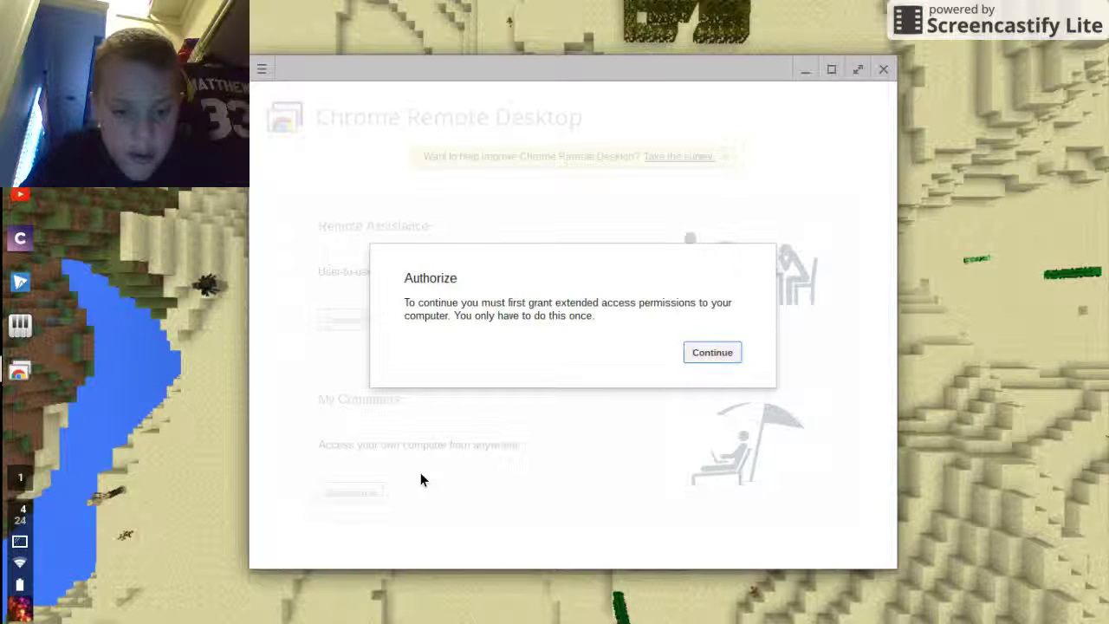
pyautogui.click(707, 355)
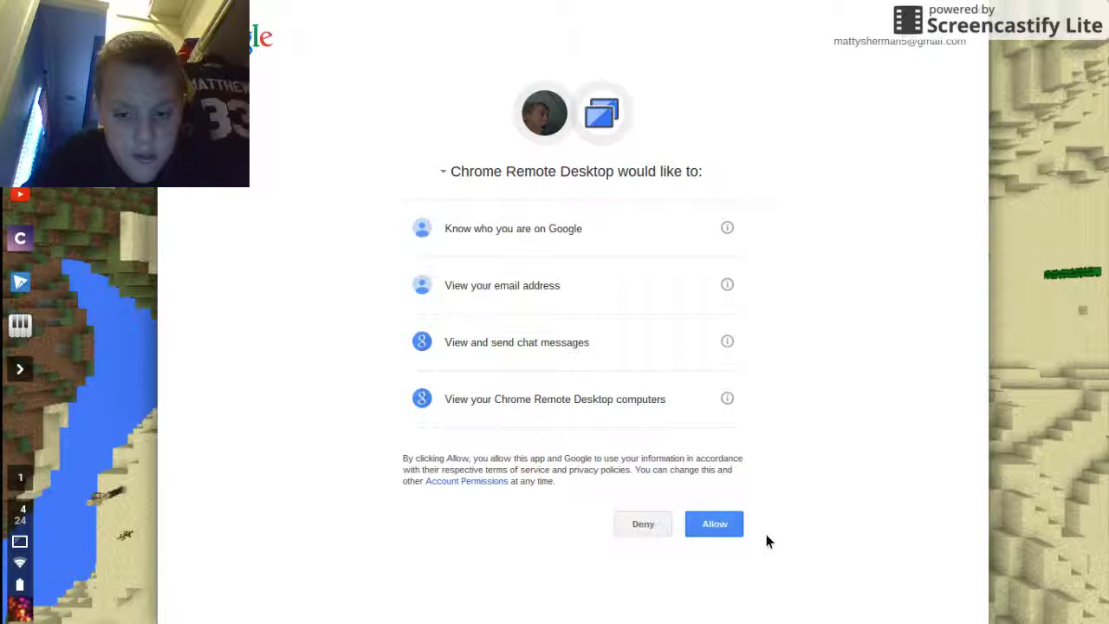
pyautogui.click(725, 527)
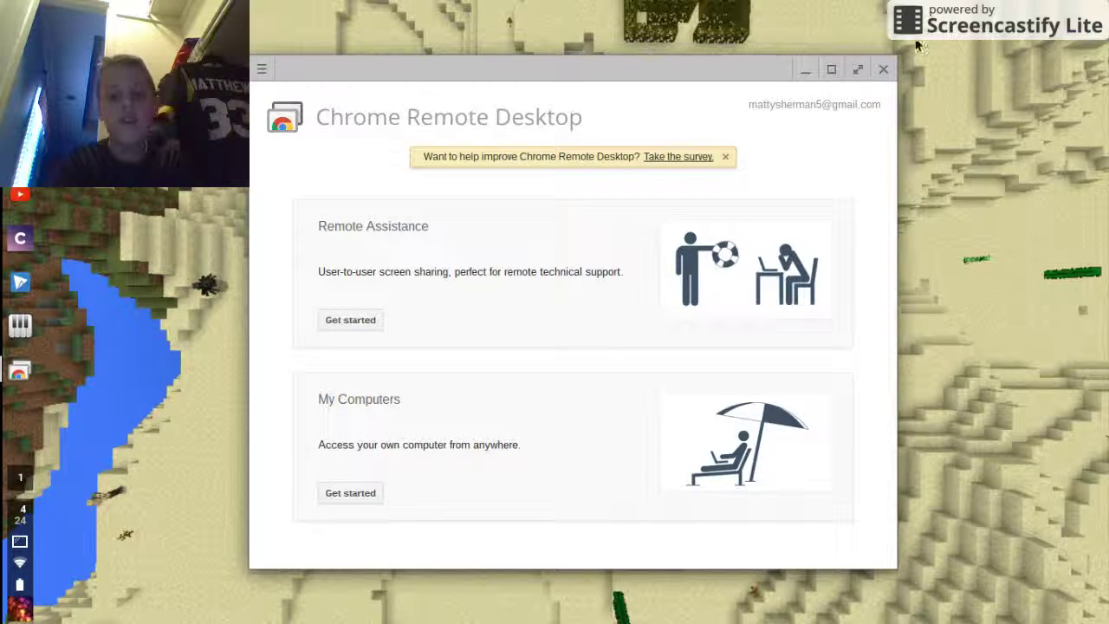
# - Close the Chrome Remote Desktop window
pyautogui.click(893, 66)
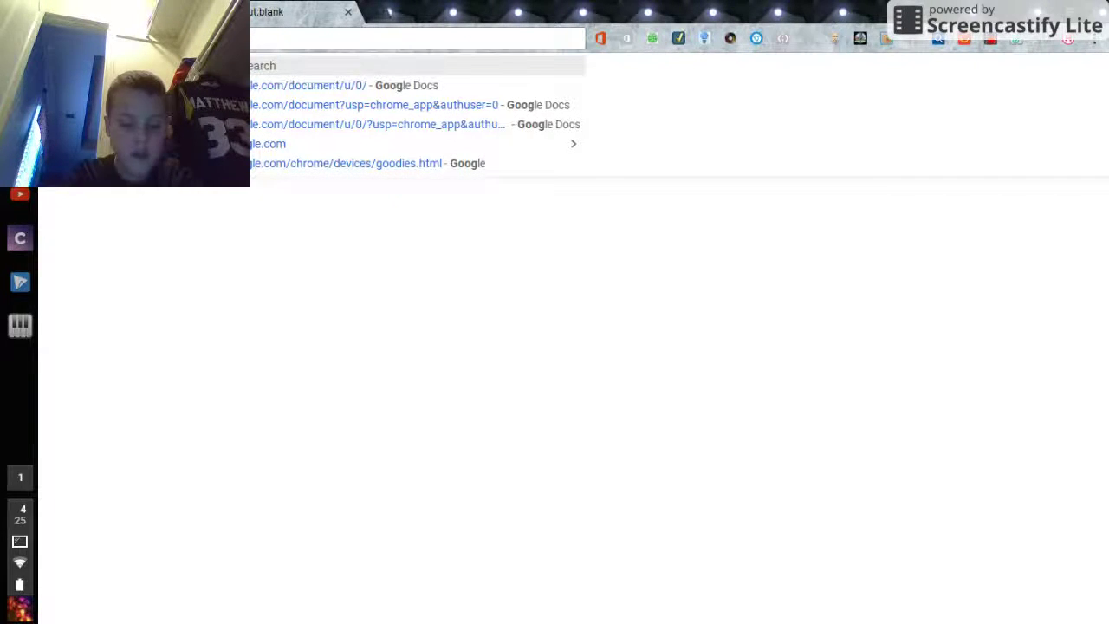
# - Search Google for 'google do' from the omnibox
pyautogui.write('e')
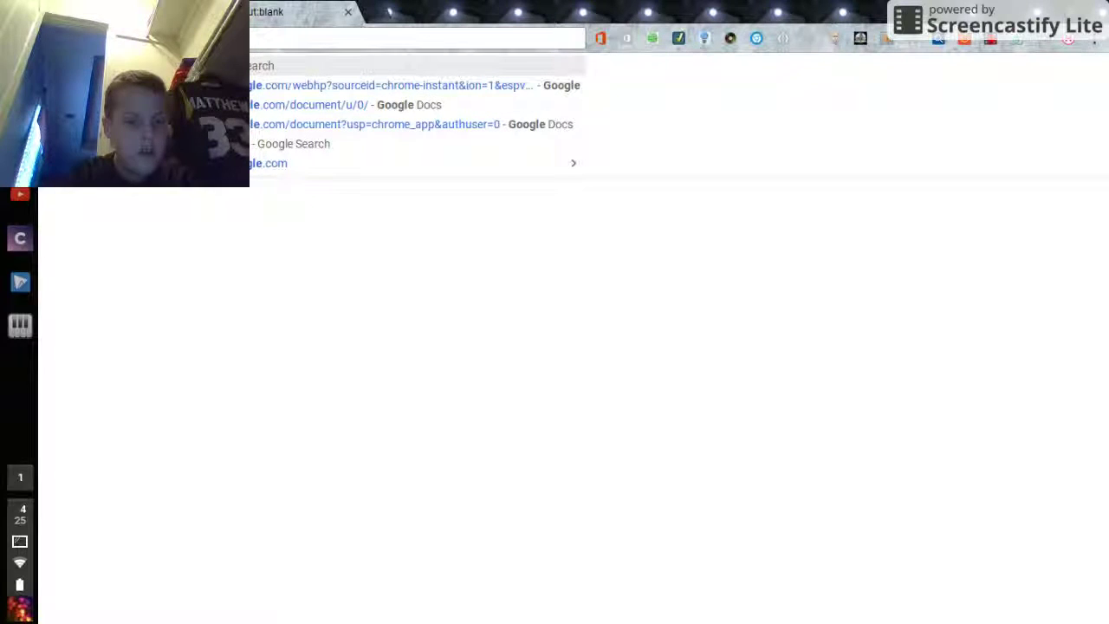
pyautogui.write(' do')
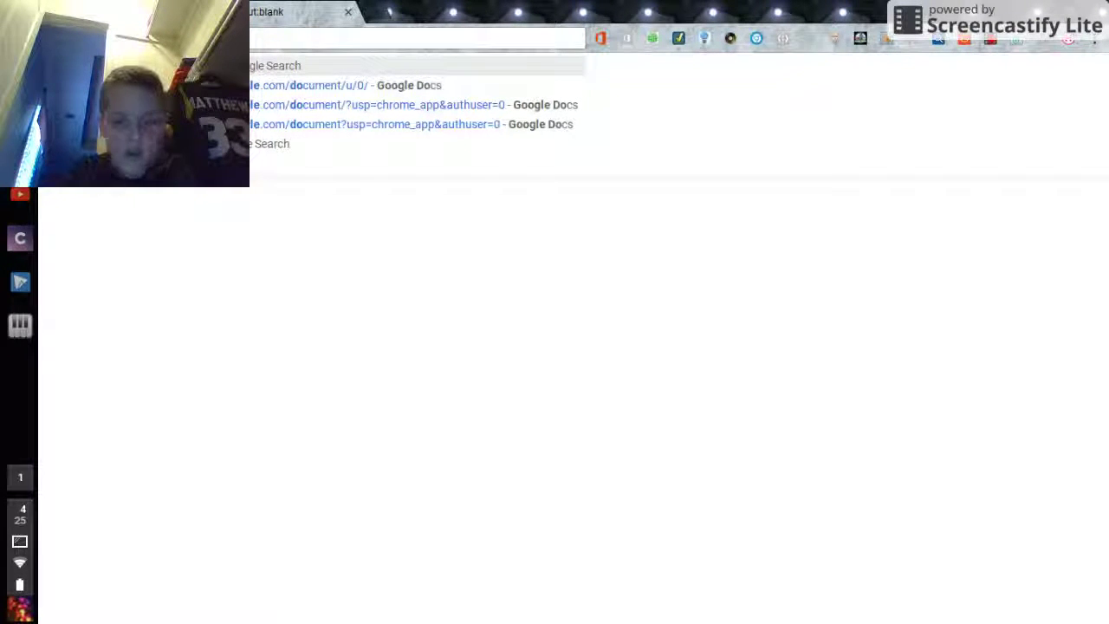
pyautogui.press('Return')
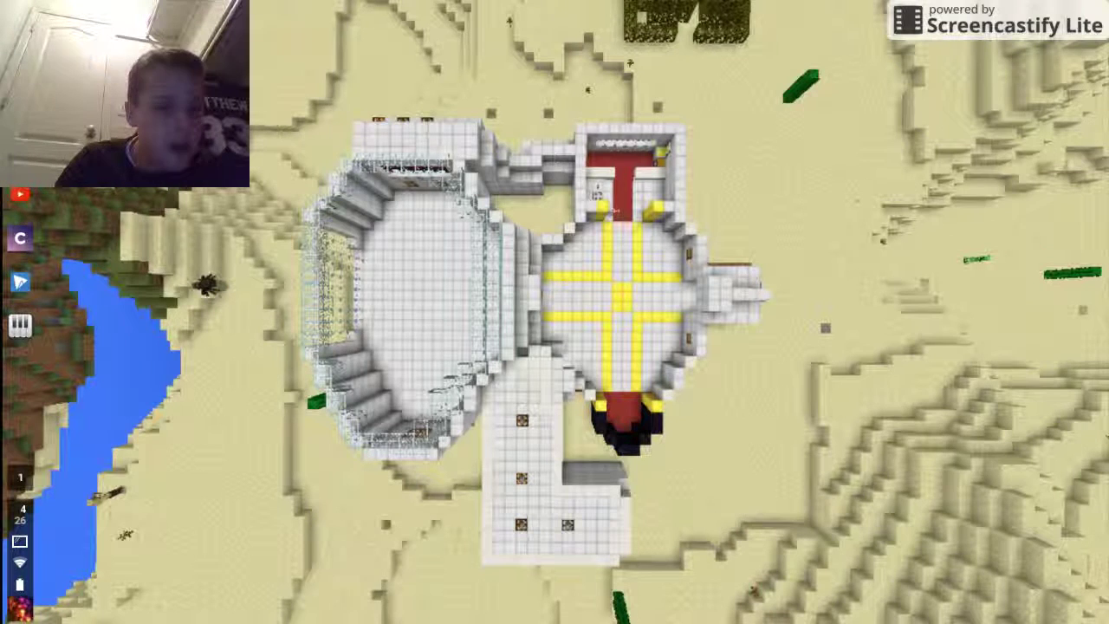
pyautogui.click(27, 199)
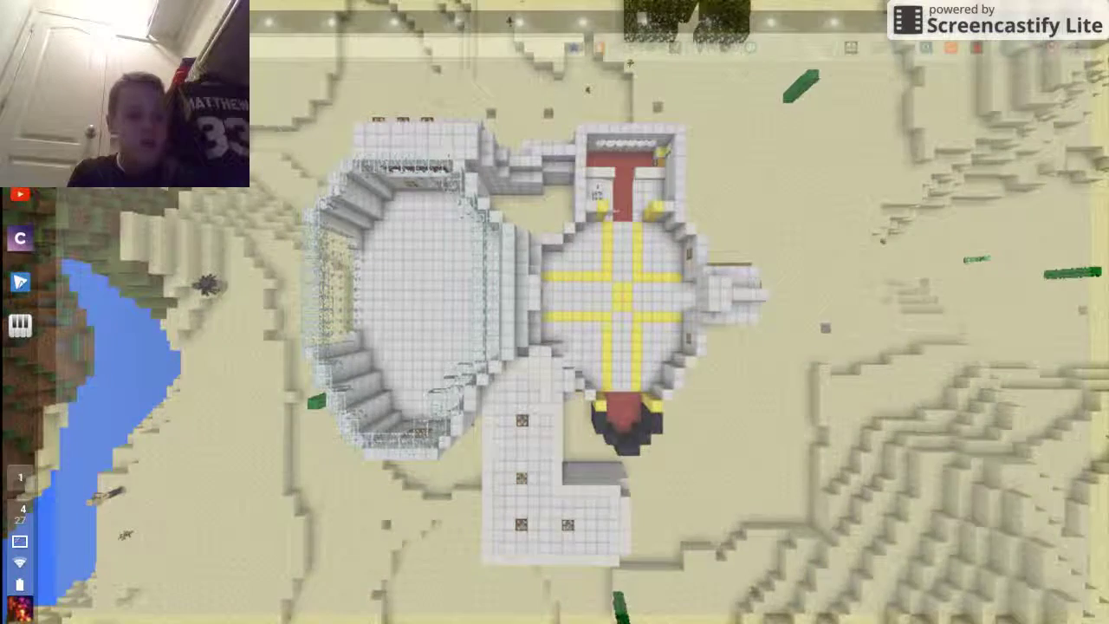
# - Return to the browser and open the system tray showing the active screen recording
pyautogui.hotkey('ctrl', 't')
pyautogui.click(11, 533)
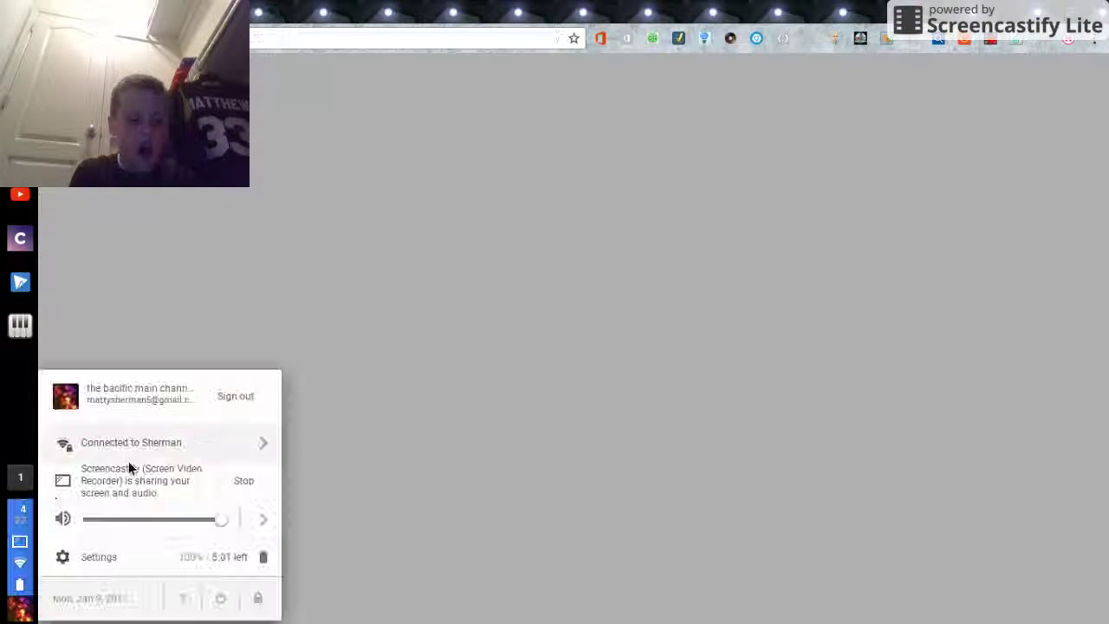